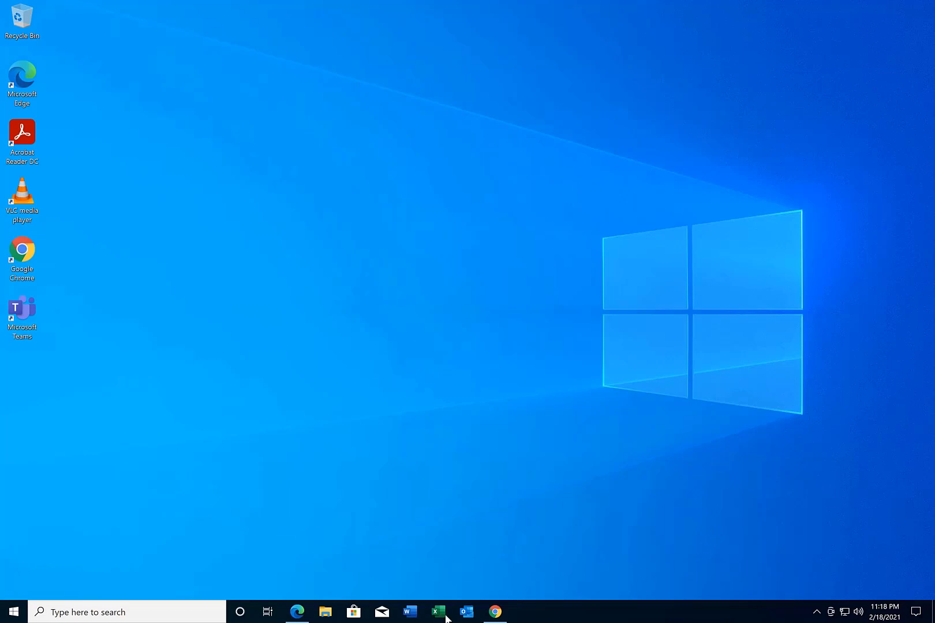
- Restore the Chrome window with the admin center's Active users list filtered to one user
{"action": "left_click", "coordinate": [495, 612]}
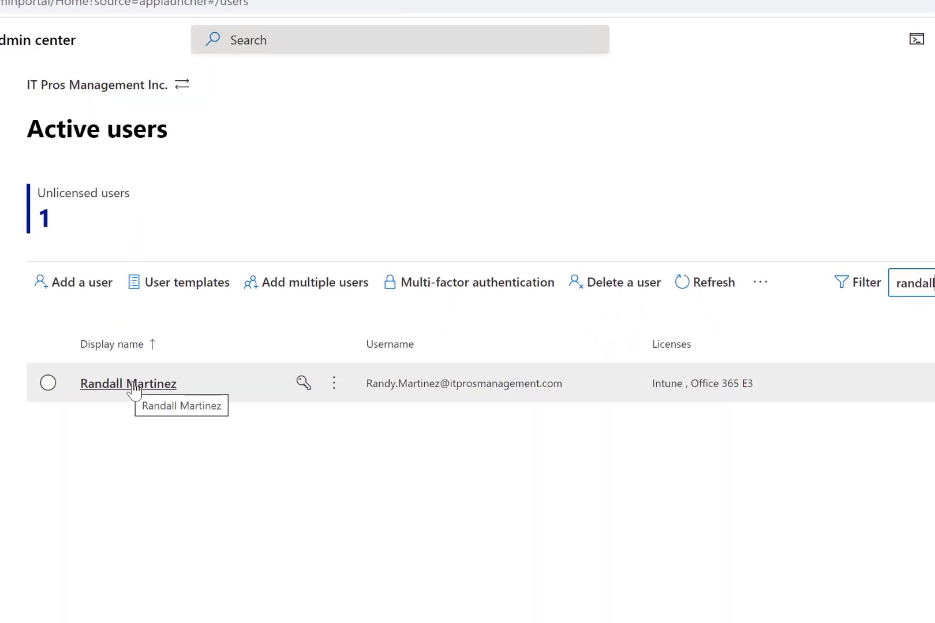
- Open the found user's account details and launch Manage multifactor authentication in a new tab
{"action": "left_click", "coordinate": [134, 385]}
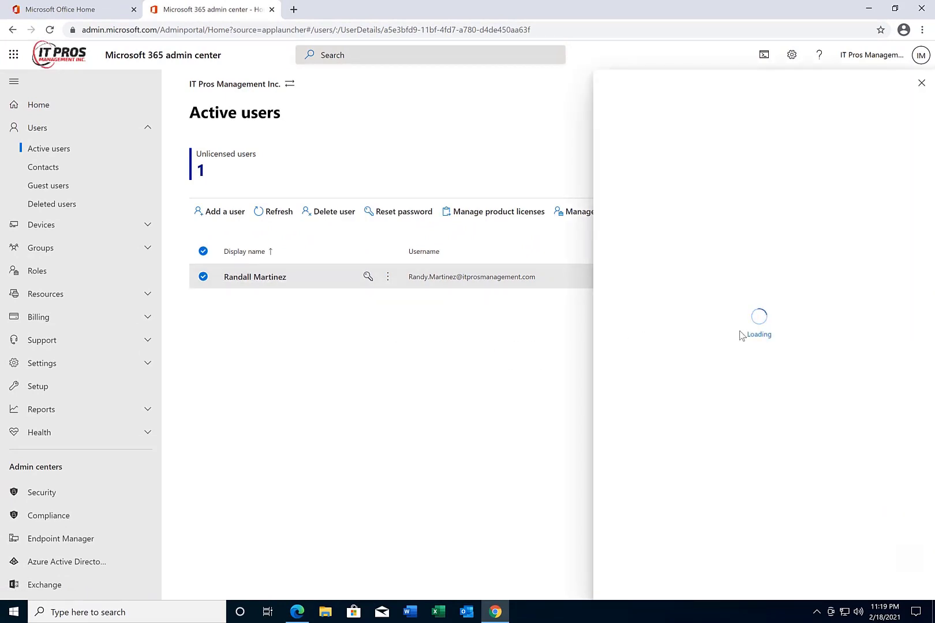
{"action": "left_click", "coordinate": [726, 594]}
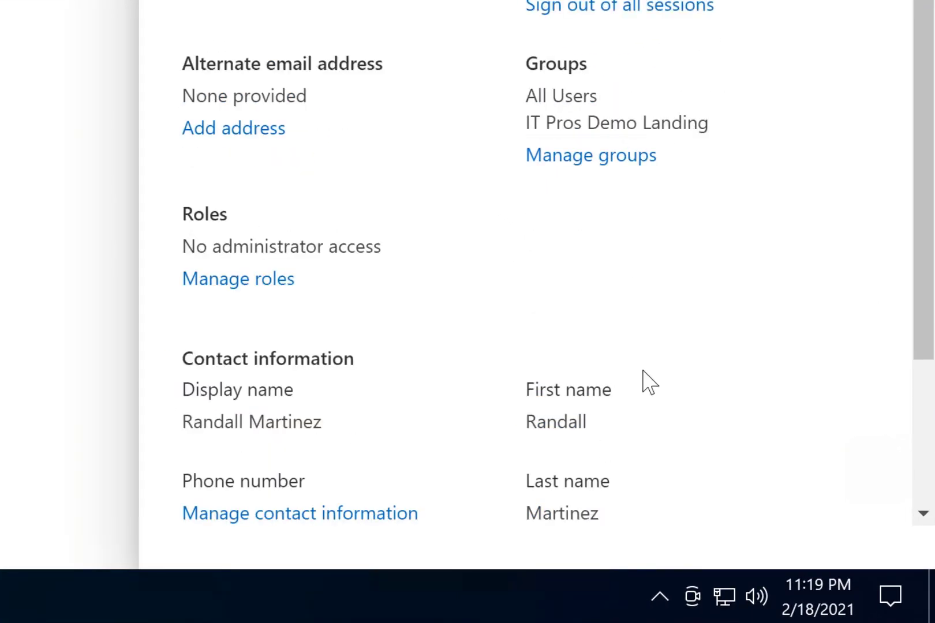
{"action": "scroll", "coordinate": [645, 381], "scroll_direction": "down", "scroll_amount": 3}
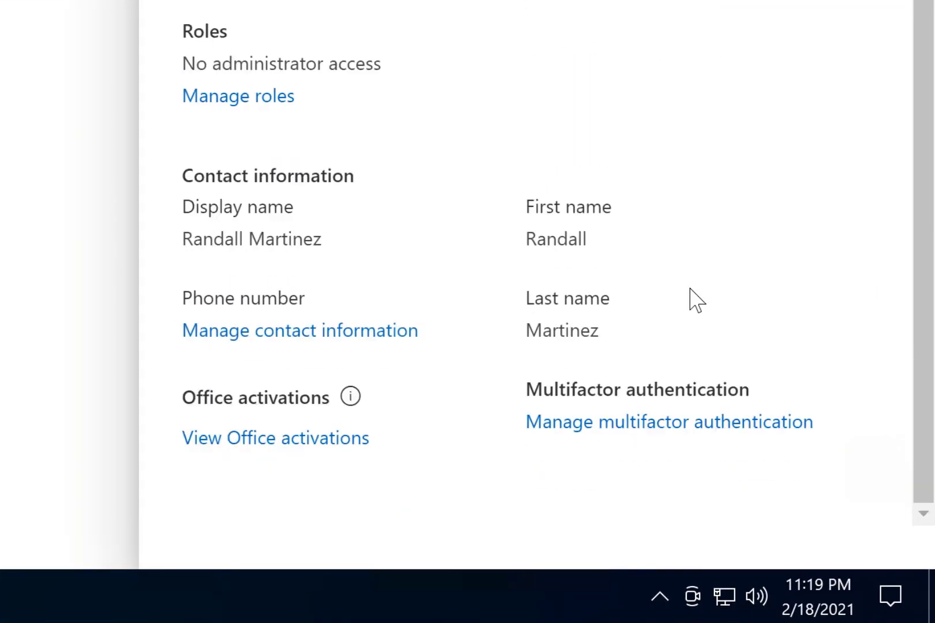
{"action": "left_click", "coordinate": [640, 426]}
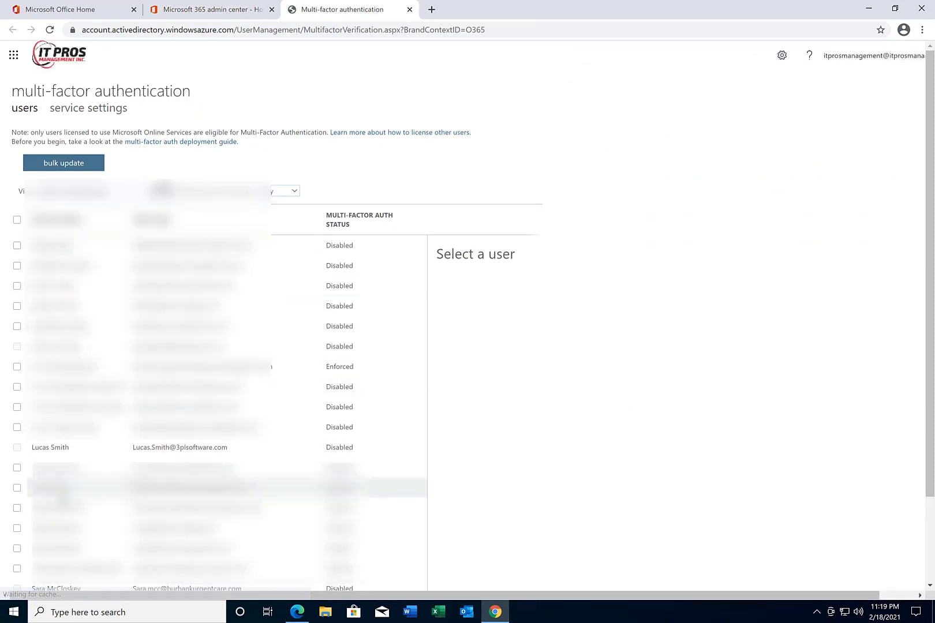
- Select the user's row, enable multi-factor auth, and dismiss the Updates successful message
{"action": "scroll", "coordinate": [62, 497], "scroll_direction": "down", "scroll_amount": 1}
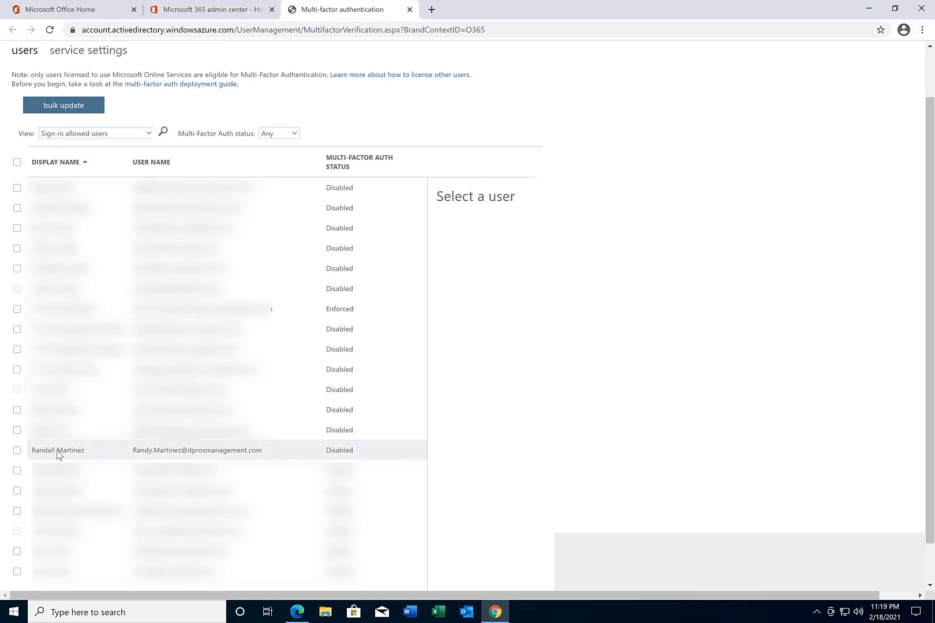
{"action": "left_click", "coordinate": [57, 452]}
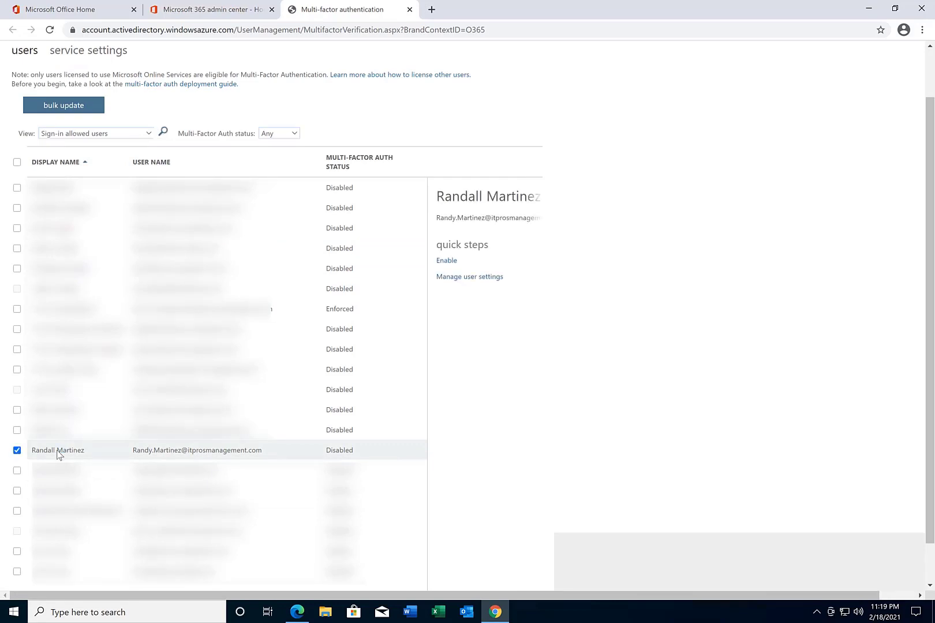
{"action": "left_click", "coordinate": [446, 260]}
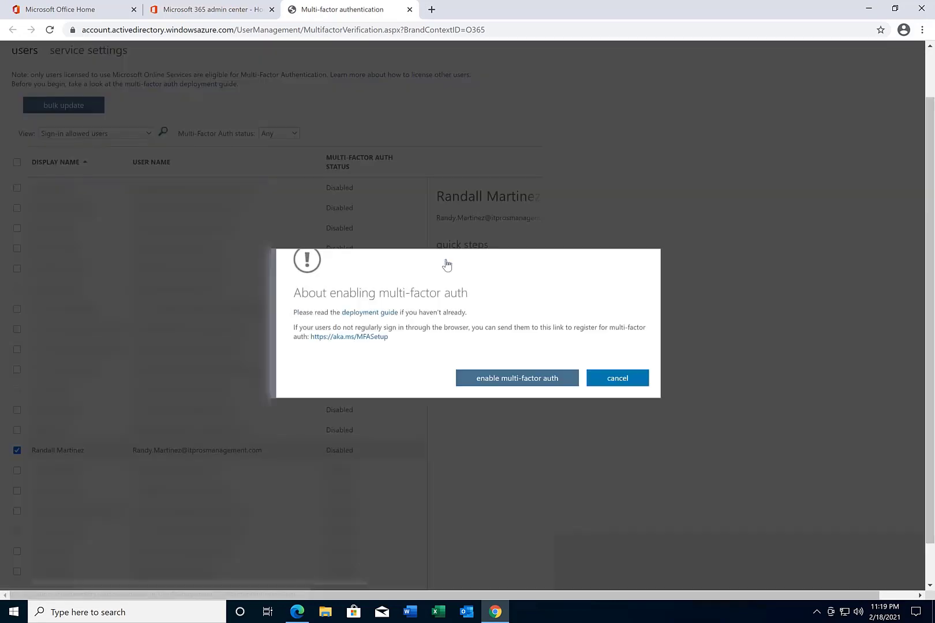
{"action": "left_click", "coordinate": [504, 380]}
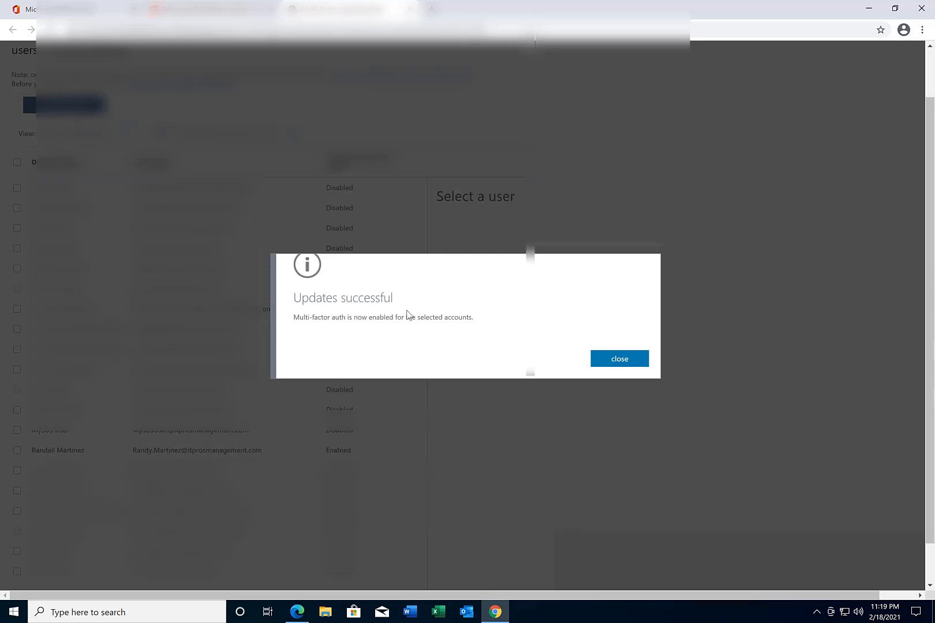
{"action": "left_click", "coordinate": [625, 362]}
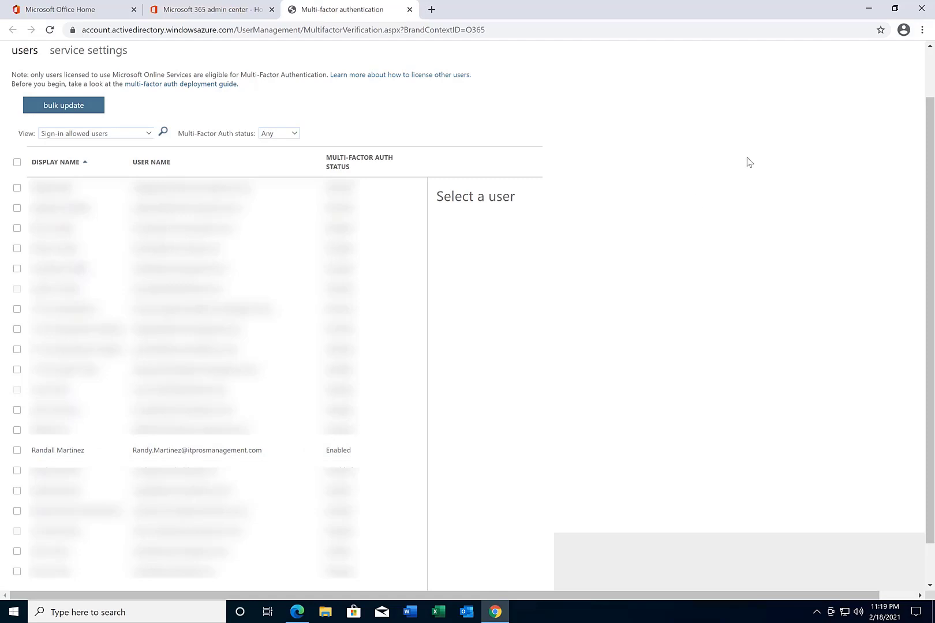
- Minimize Chrome, load office.com in a new Edge window, and start signing in
{"action": "left_click", "coordinate": [867, 9]}
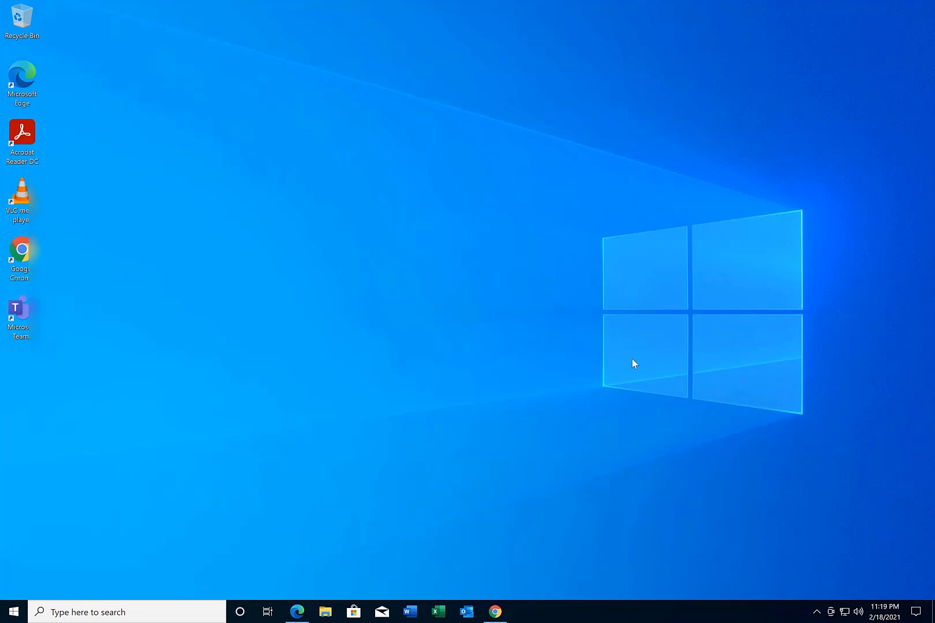
{"action": "left_click", "coordinate": [298, 612]}
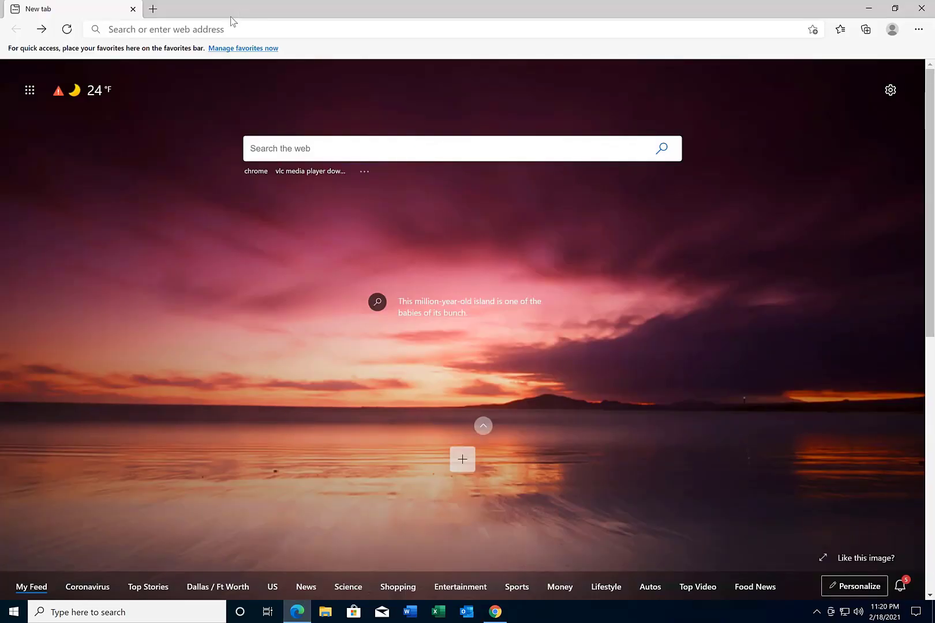
{"action": "left_click", "coordinate": [224, 27]}
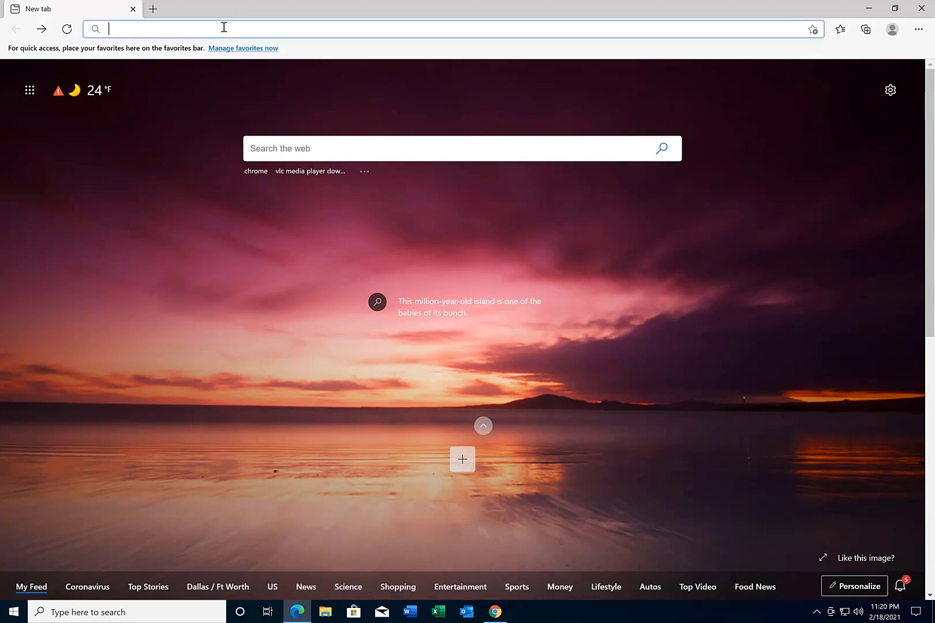
{"action": "type", "text": "office.com"}
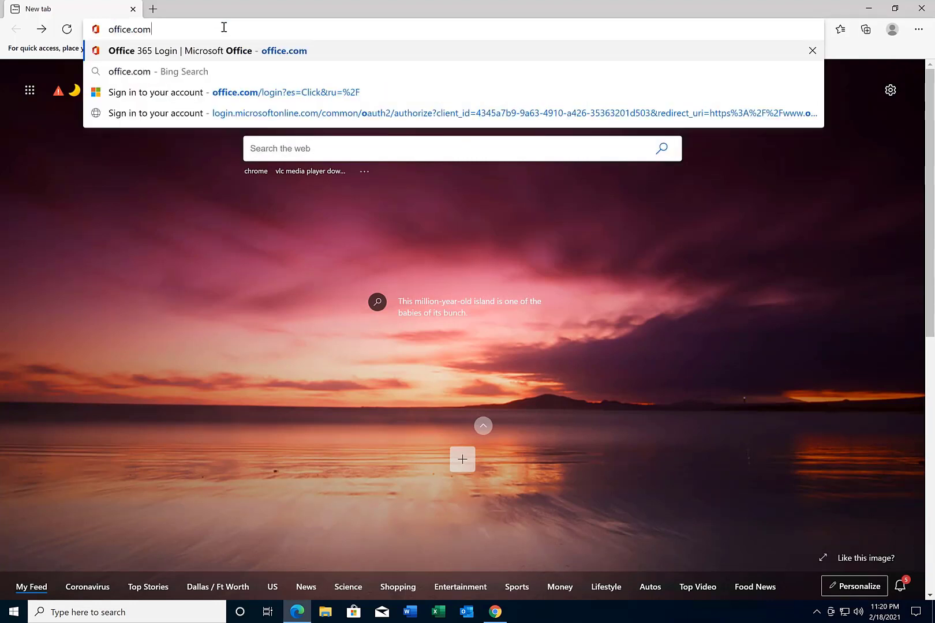
{"action": "key", "text": "Return"}
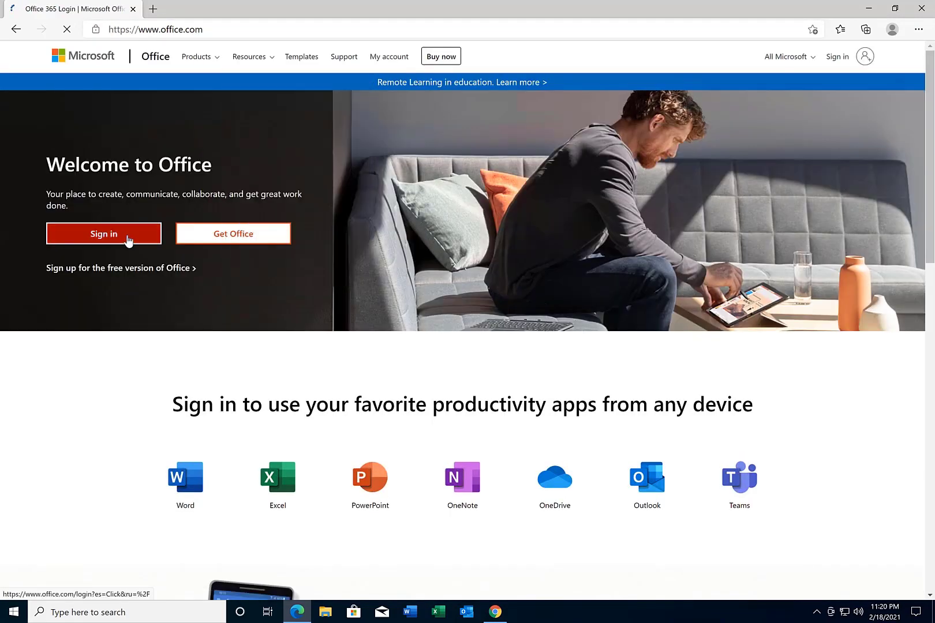
{"action": "left_click", "coordinate": [132, 241]}
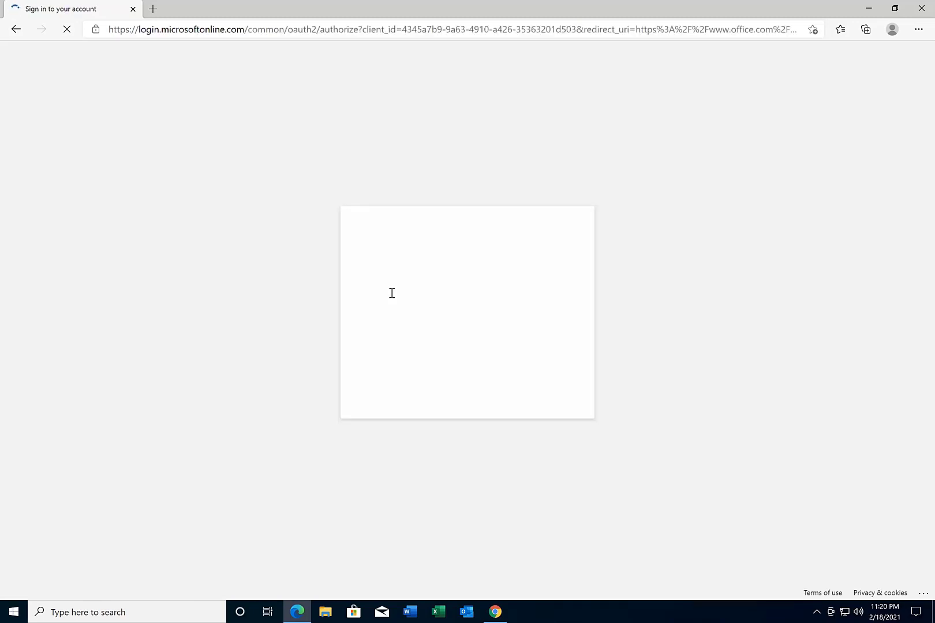
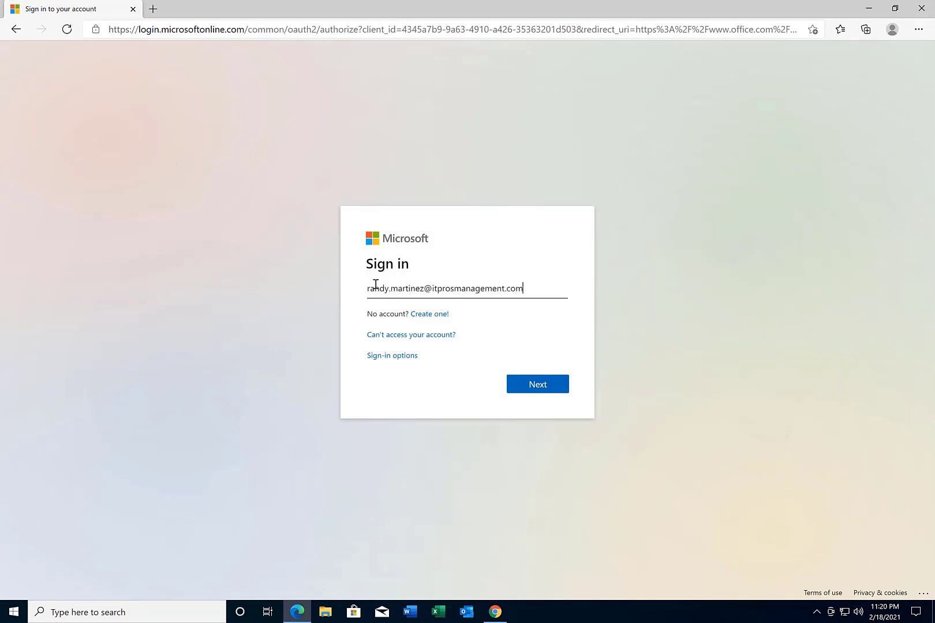
- Enter the user's work e-mail address, fixing the domain typo, and submit it
{"action": "key", "text": "Tab"}
{"action": "left_click", "coordinate": [526, 387]}
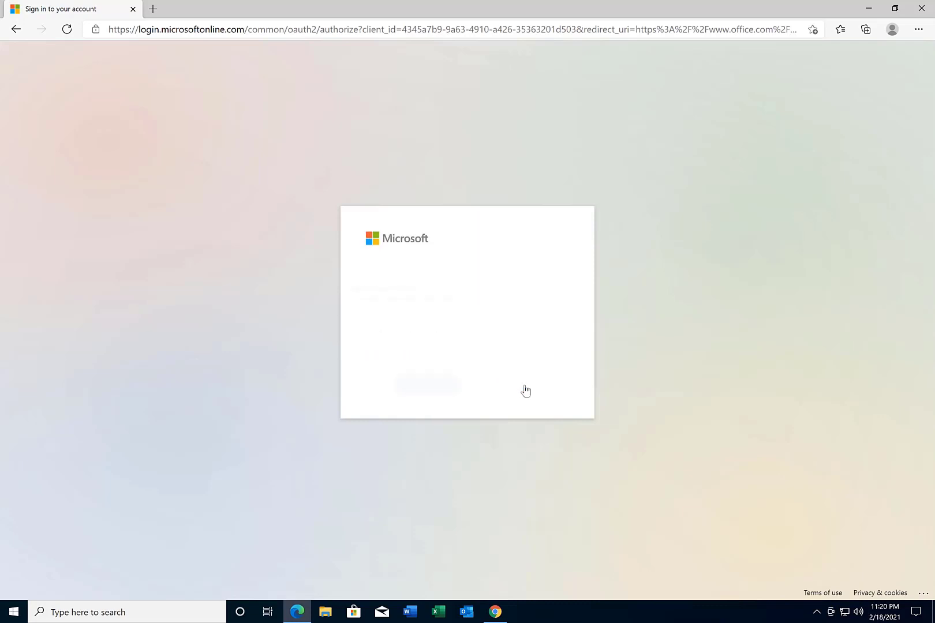
- Sign in with the account password and decline saving it in Edge
{"action": "type", "text": "•••••••••••"}
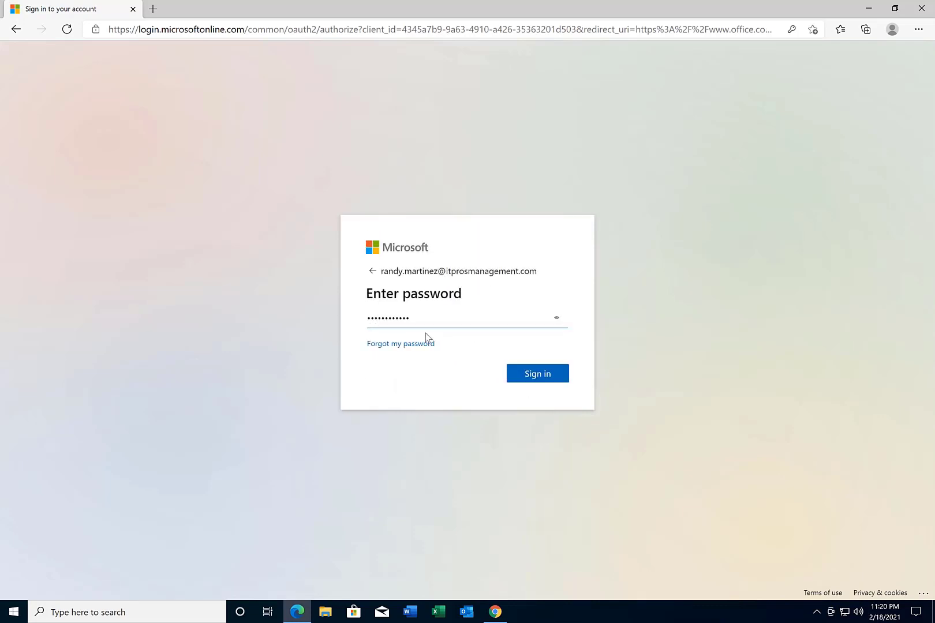
{"action": "left_click", "coordinate": [543, 381]}
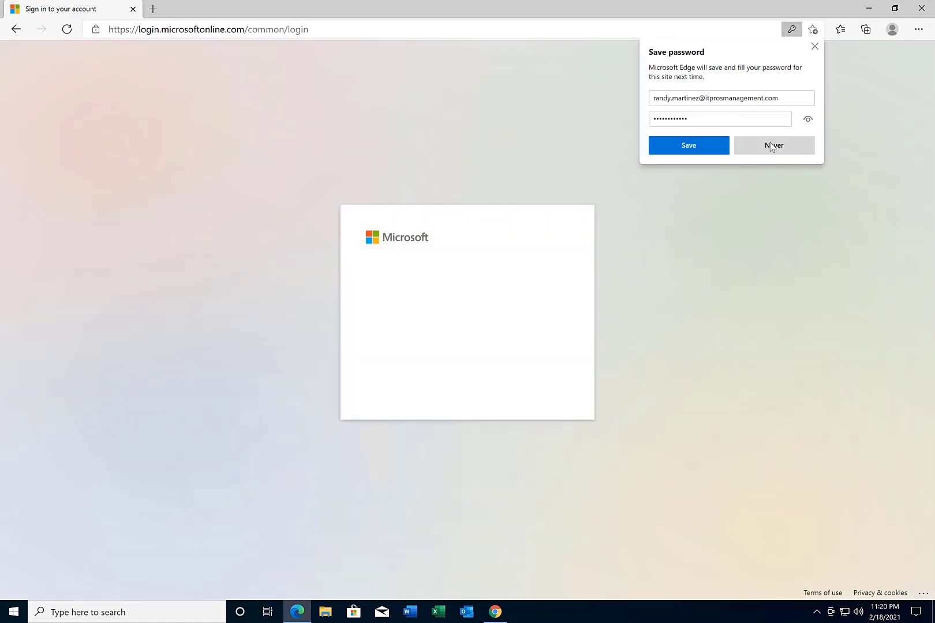
{"action": "left_click", "coordinate": [772, 146]}
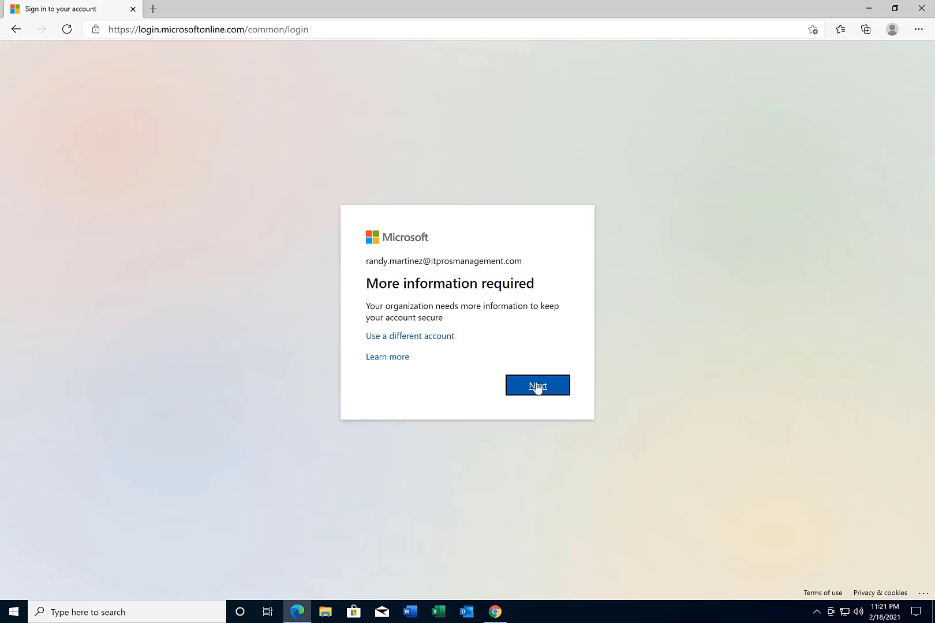
- Continue past More information required and ask to set up a different verification method
{"action": "left_click", "coordinate": [537, 386]}
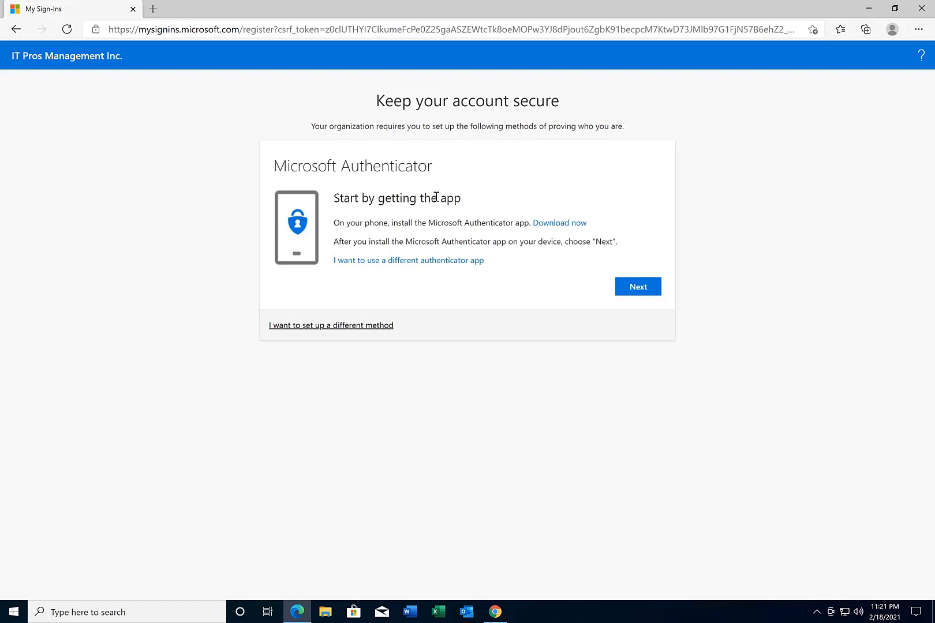
{"action": "left_click", "coordinate": [337, 327]}
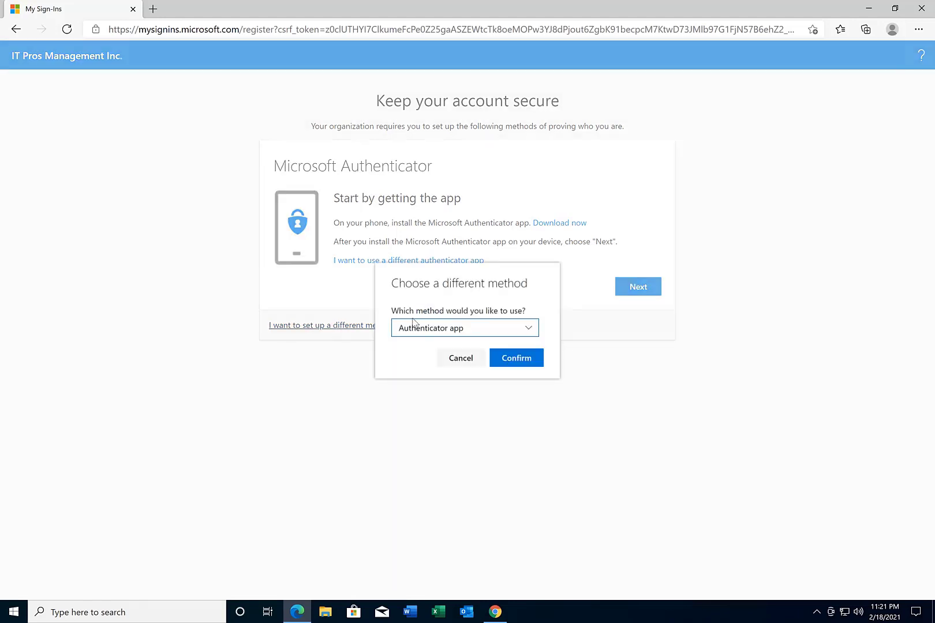
- Review the method list, keep Authenticator app, and cancel the Choose a different method dialog
{"action": "left_click", "coordinate": [531, 328]}
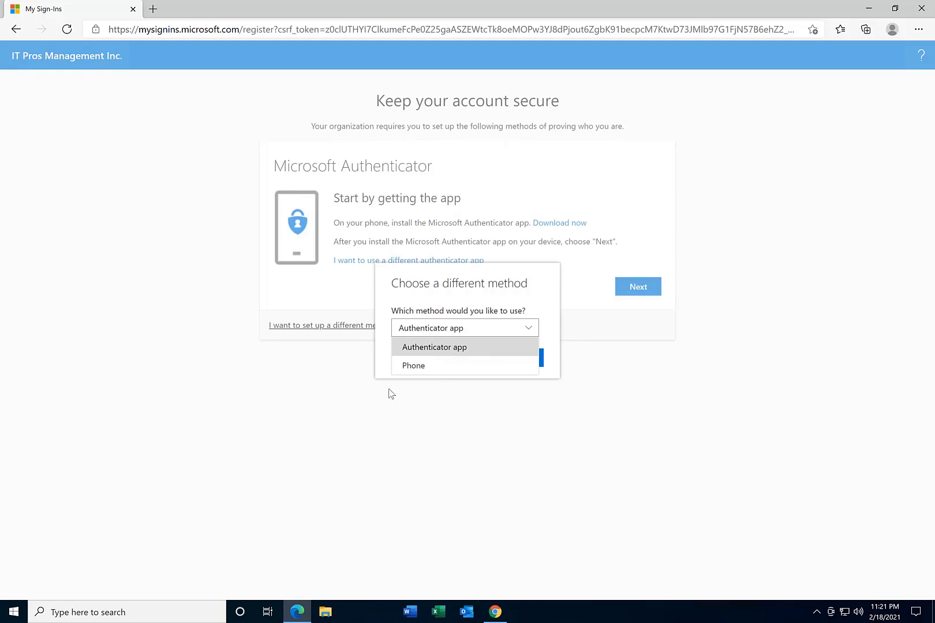
{"action": "left_click", "coordinate": [433, 350]}
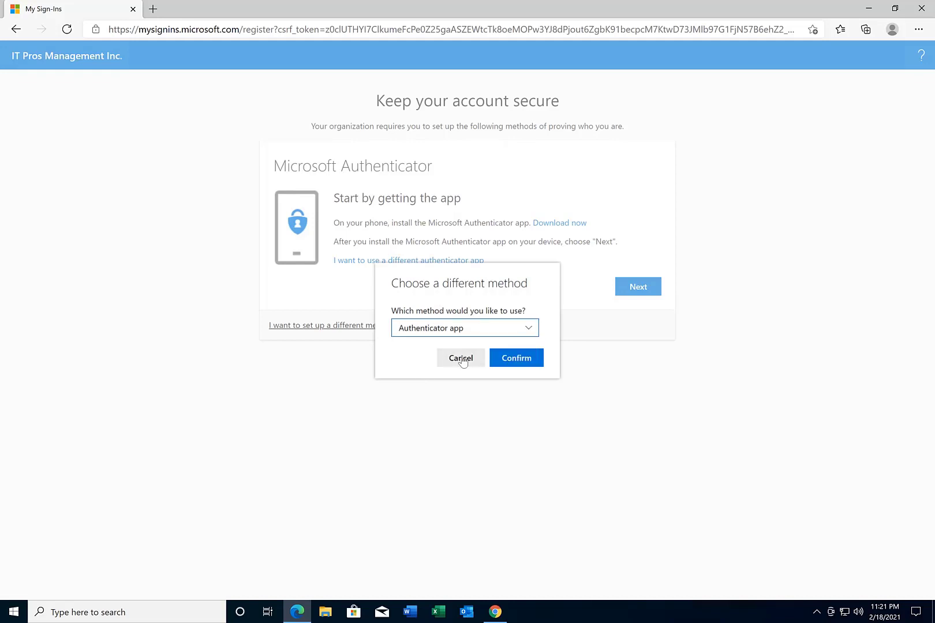
{"action": "left_click", "coordinate": [461, 358]}
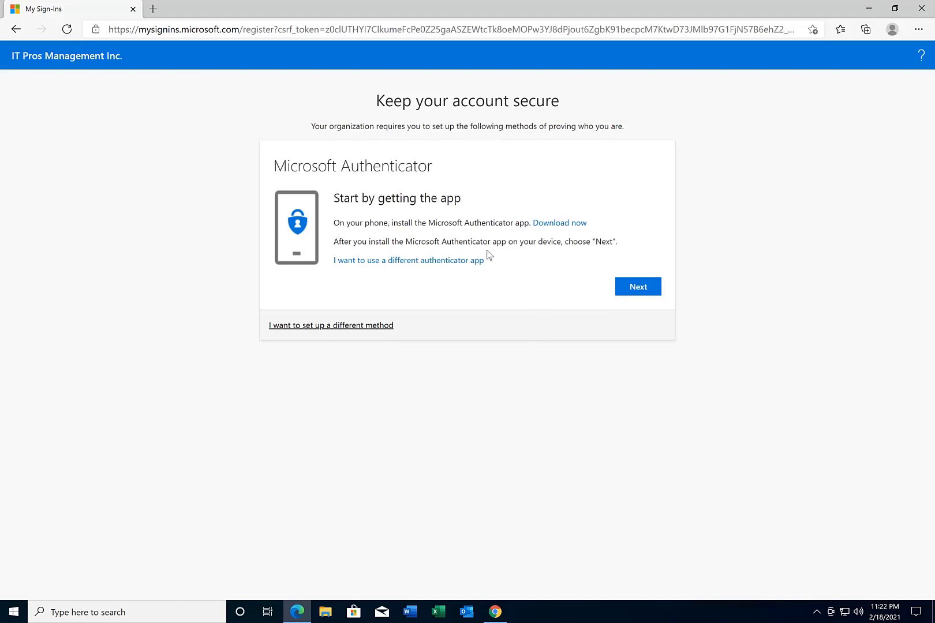
- Advance past the Start by getting the app and Set up your account steps
{"action": "left_click", "coordinate": [638, 287]}
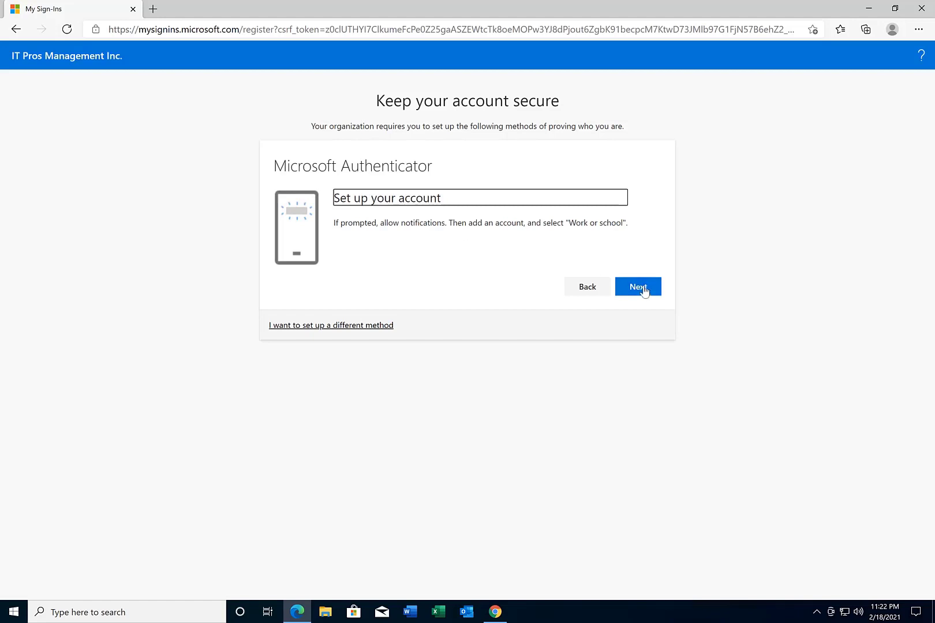
{"action": "left_click", "coordinate": [642, 293]}
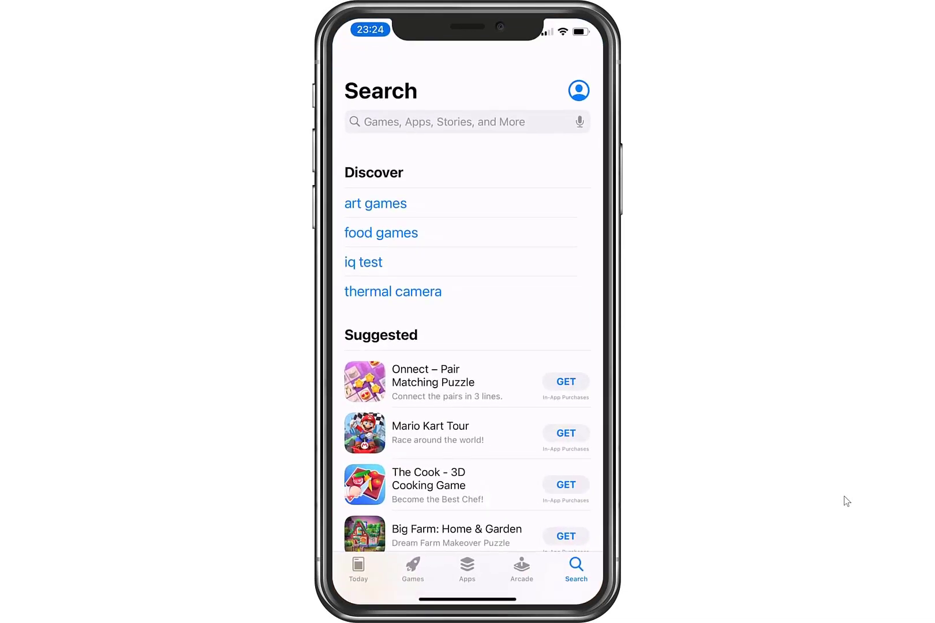
- Search the phone's App Store for microsoft authenticator, confirming it is already installed
{"action": "type", "text": "mic"}
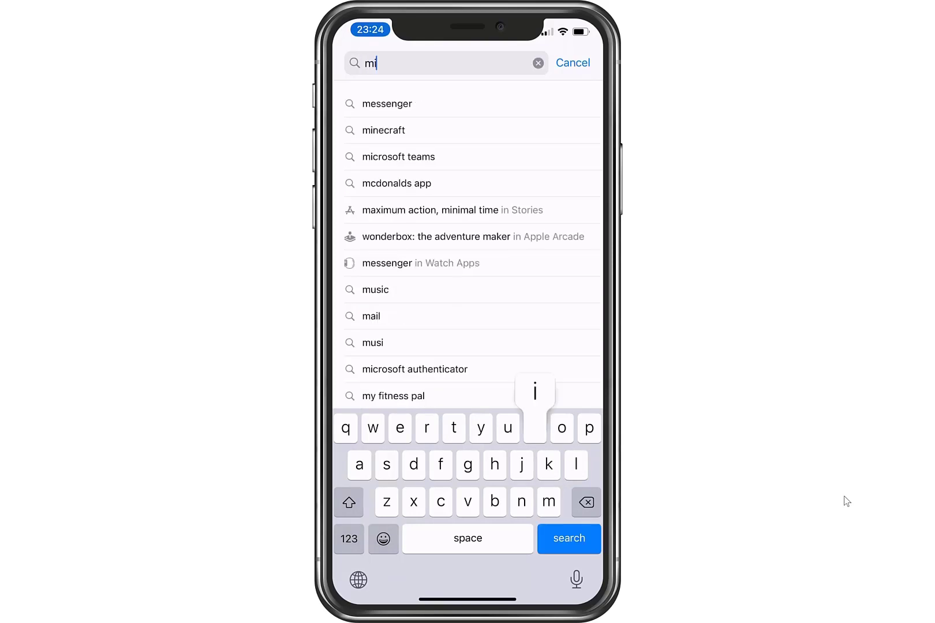
{"action": "type", "text": "r"}
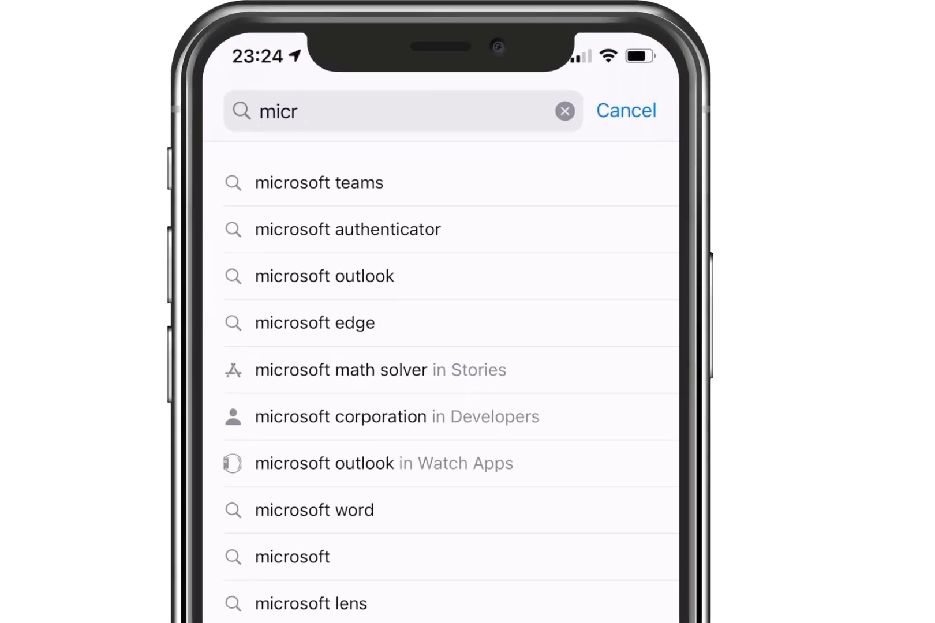
{"action": "left_click", "coordinate": [348, 229]}
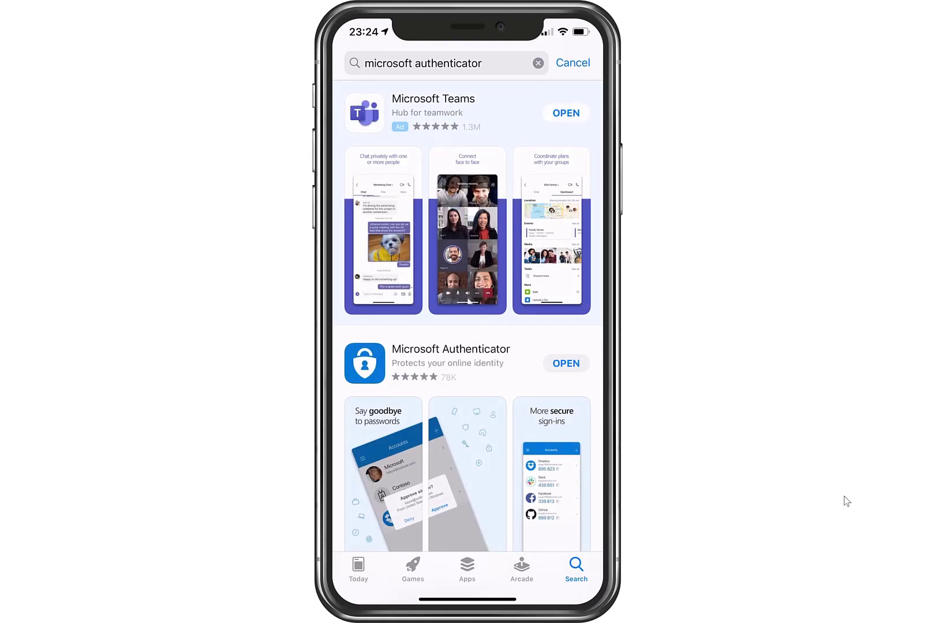
{"action": "scroll", "coordinate": [467, 317], "scroll_direction": "down", "scroll_amount": 4}
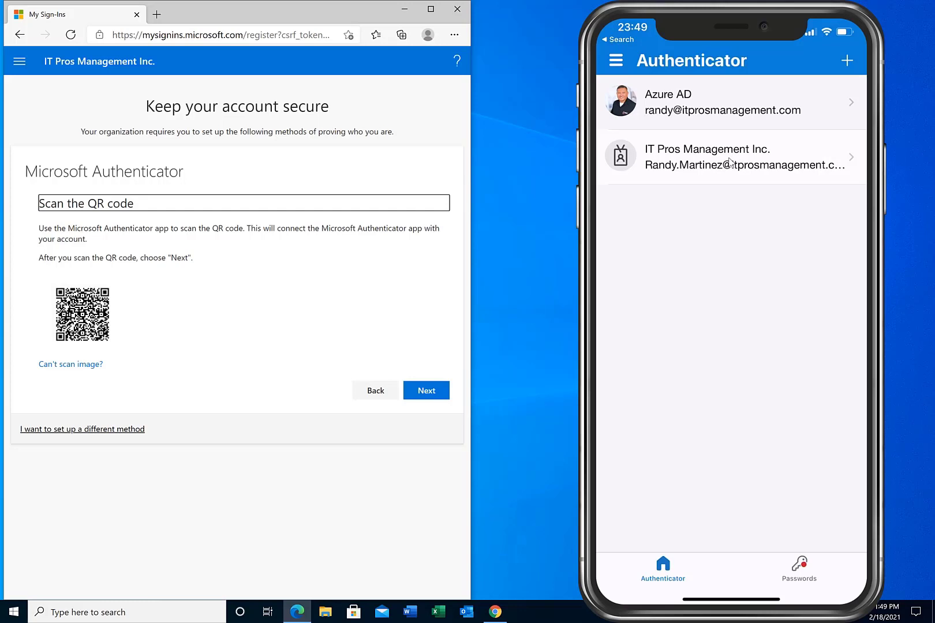
- Select the IT Pros Management account in the phone app and continue past the QR code step
{"action": "left_click", "coordinate": [729, 163]}
{"action": "left_click", "coordinate": [427, 391]}
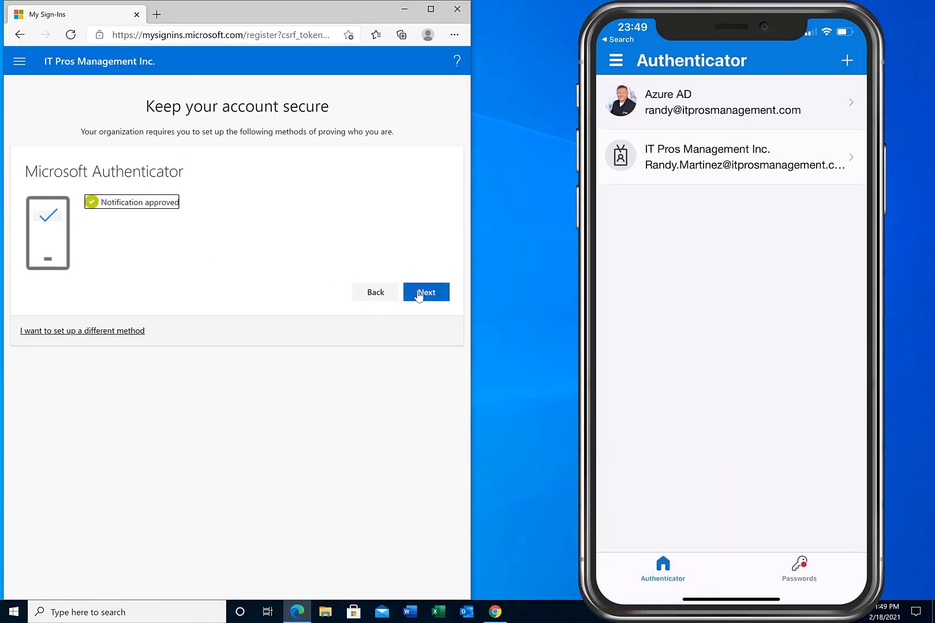
- Finish Authenticator setup, reaching Success! with Authenticator notification as the default sign-in method
{"action": "left_click", "coordinate": [426, 295]}
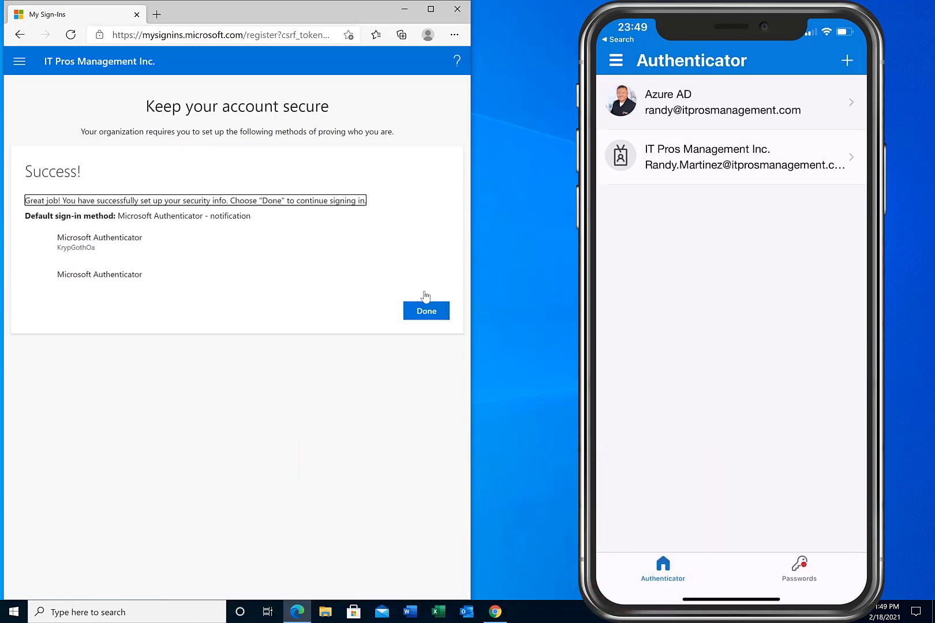
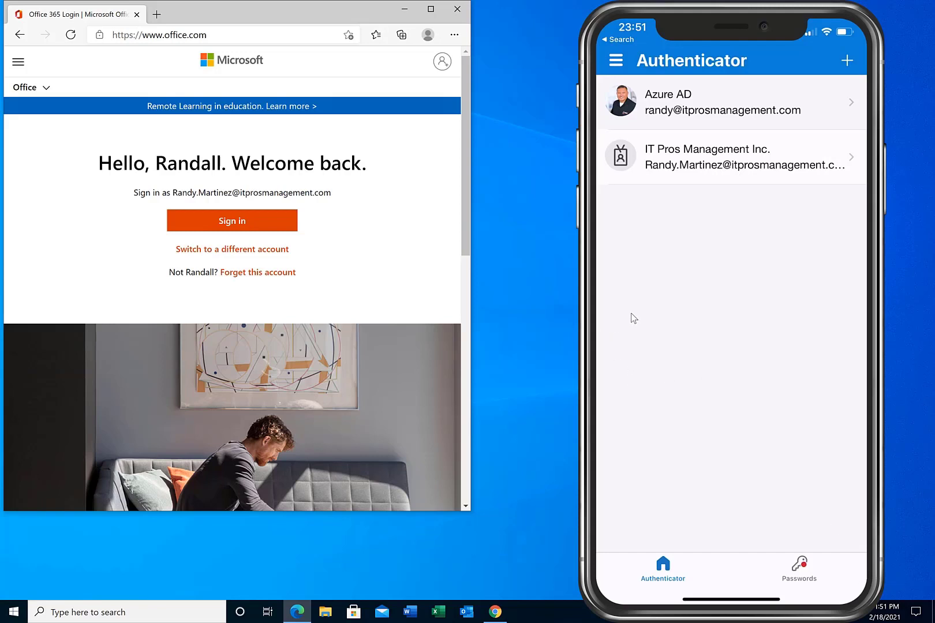
- Sign in to the Office account with the account password
{"action": "left_click", "coordinate": [229, 225]}
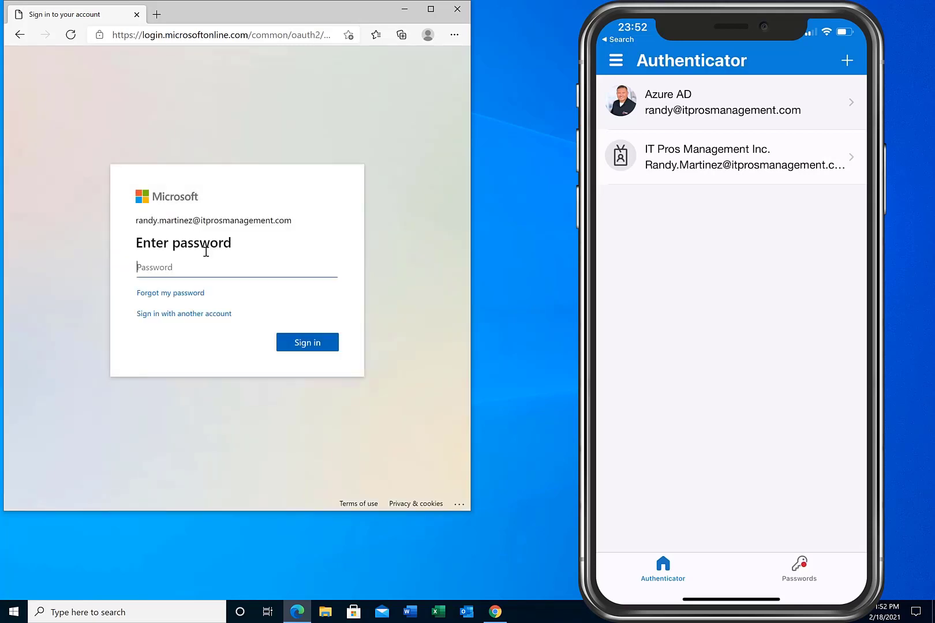
{"action": "type", "text": "••••••••••••"}
{"action": "left_click", "coordinate": [311, 344]}
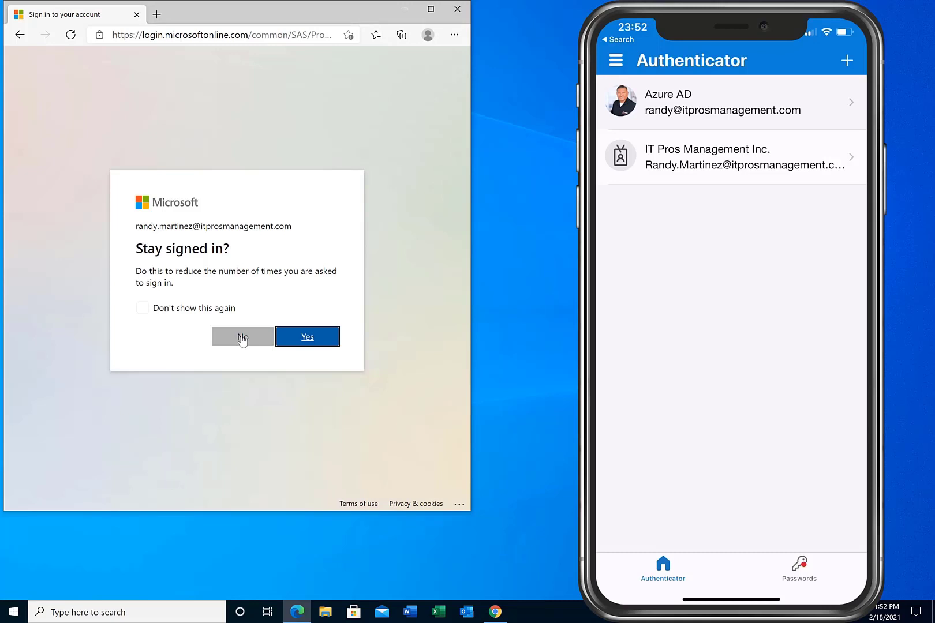
- Answer No to the 'Stay signed in?' prompt
{"action": "left_click", "coordinate": [242, 340]}
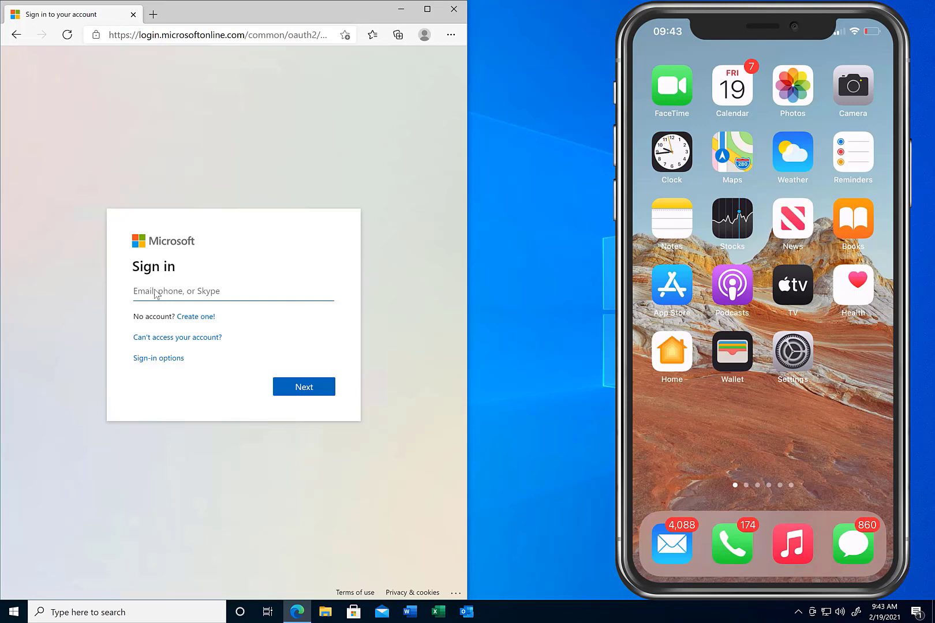
- Sign in with the other work account's e-mail and password, then proceed past 'More information required'
{"action": "key", "text": "ctrl+v"}
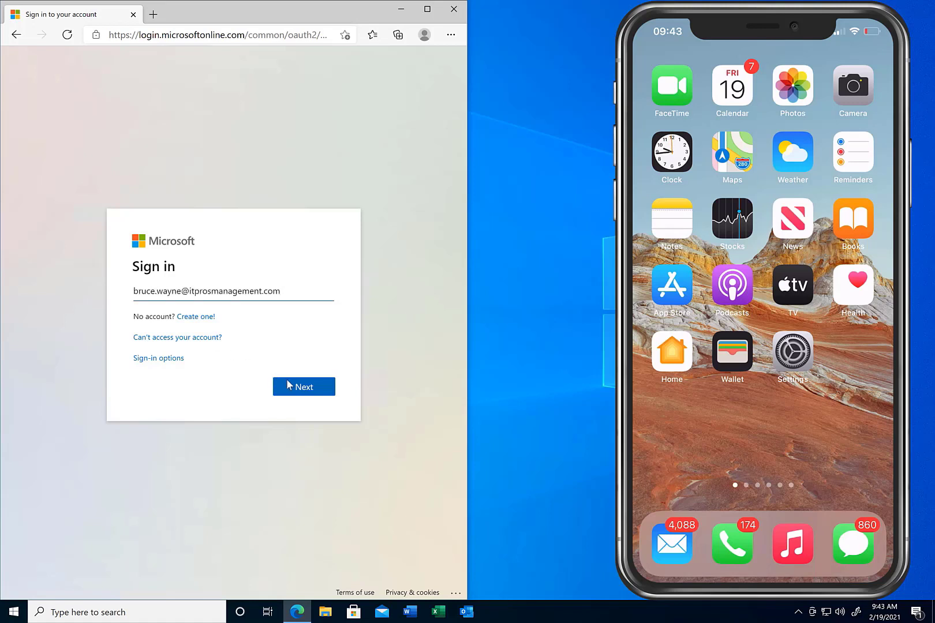
{"action": "left_click", "coordinate": [296, 390]}
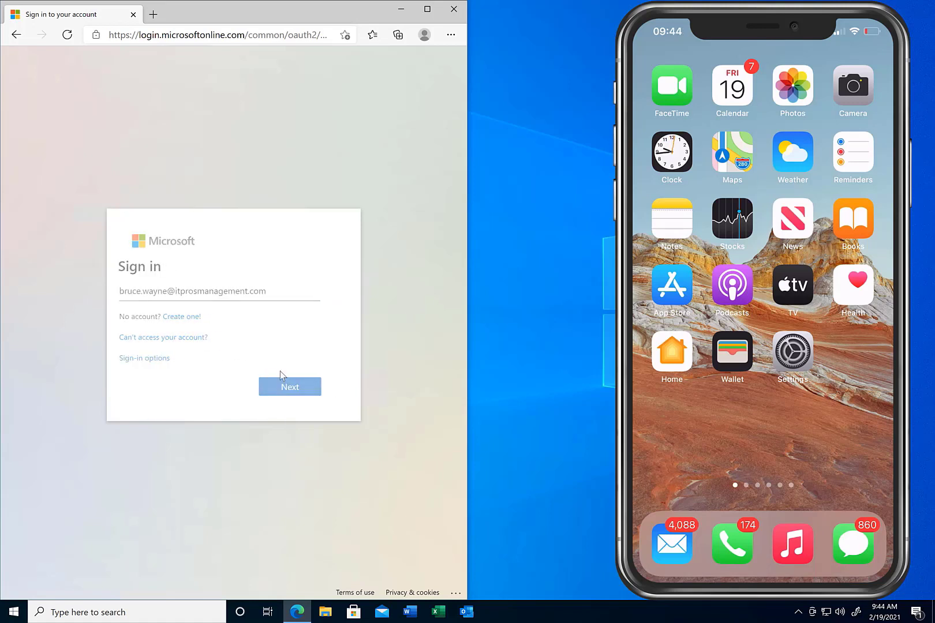
{"action": "type", "text": "••••••••"}
{"action": "left_click", "coordinate": [291, 375]}
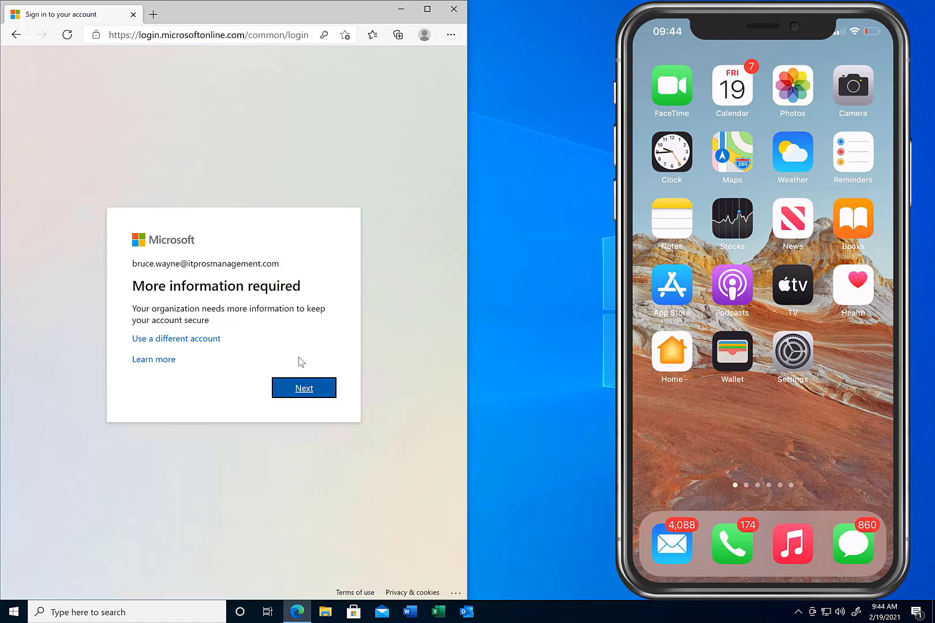
{"action": "left_click", "coordinate": [302, 392]}
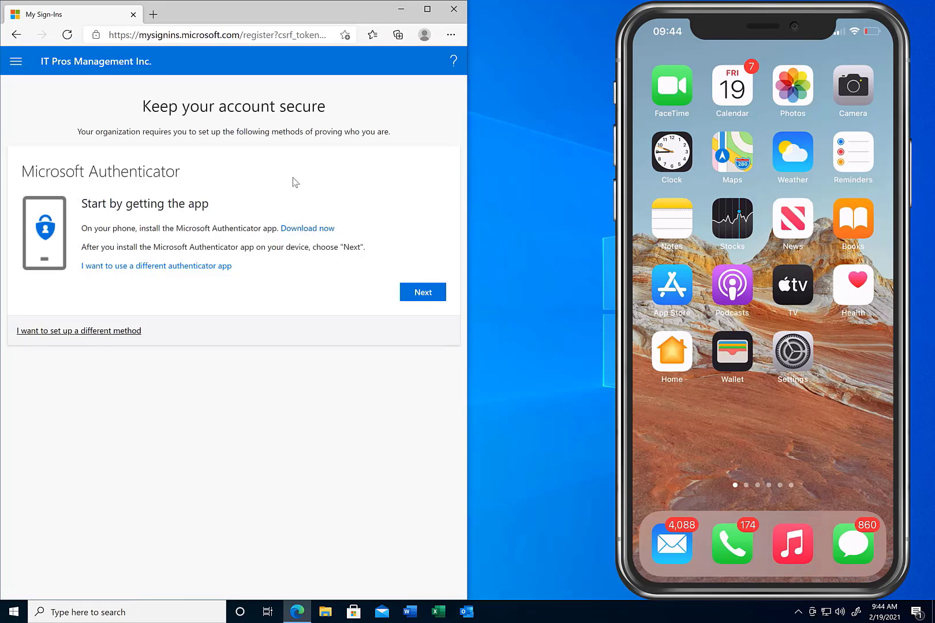
- Replace the Authenticator app with Phone as the verification method to set up
{"action": "left_click", "coordinate": [85, 331]}
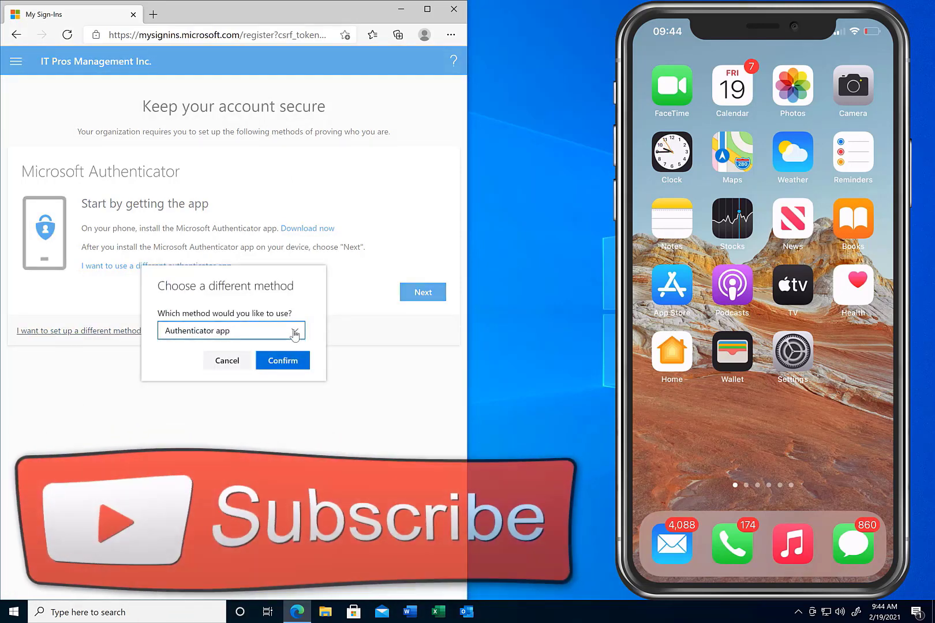
{"action": "left_click", "coordinate": [293, 333]}
{"action": "left_click", "coordinate": [179, 369]}
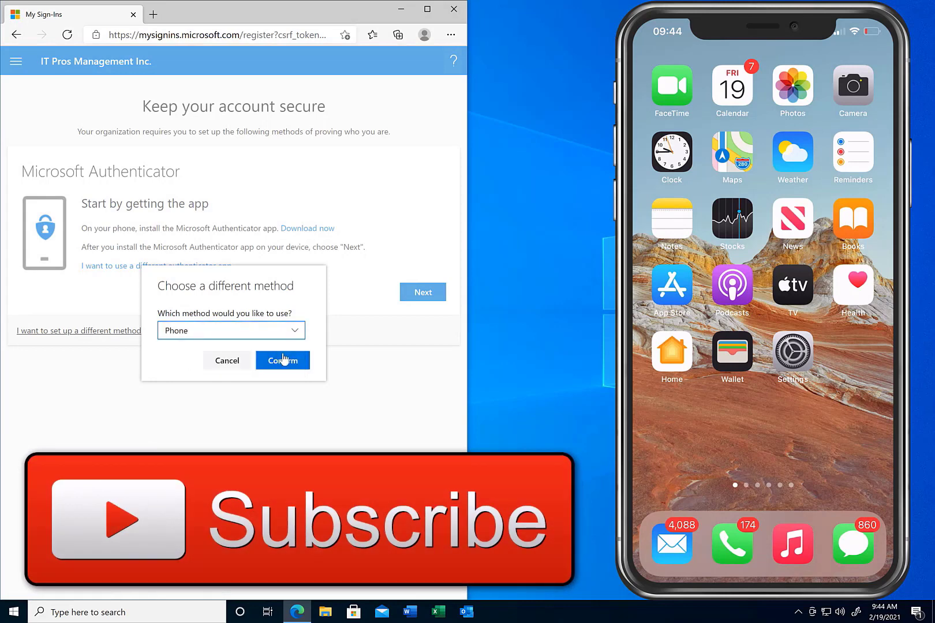
{"action": "left_click", "coordinate": [280, 362]}
{"action": "left_click", "coordinate": [261, 247]}
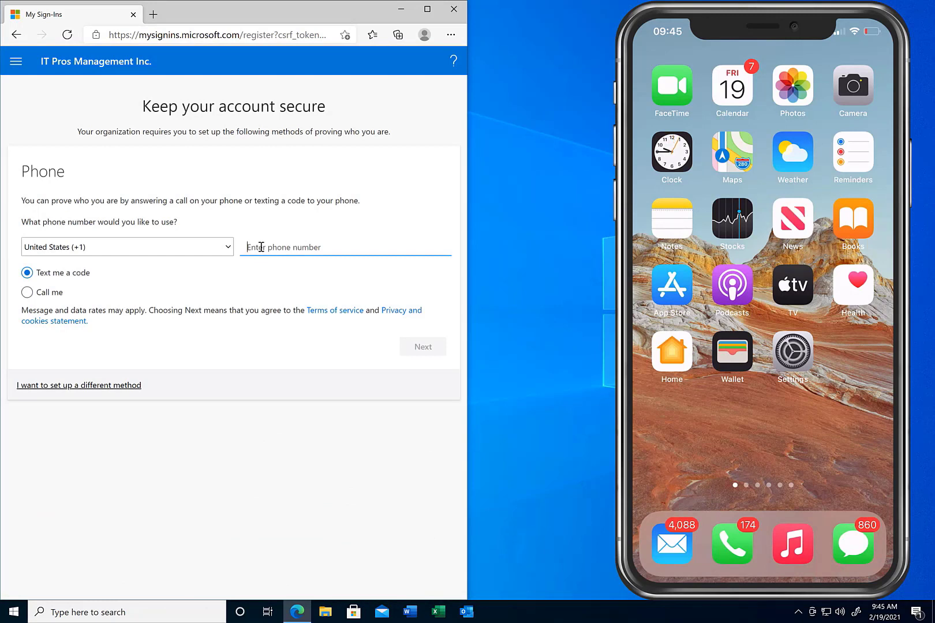
- Enter the phone number and have a verification code sent by text message
{"action": "type", "text": "5555555555"}
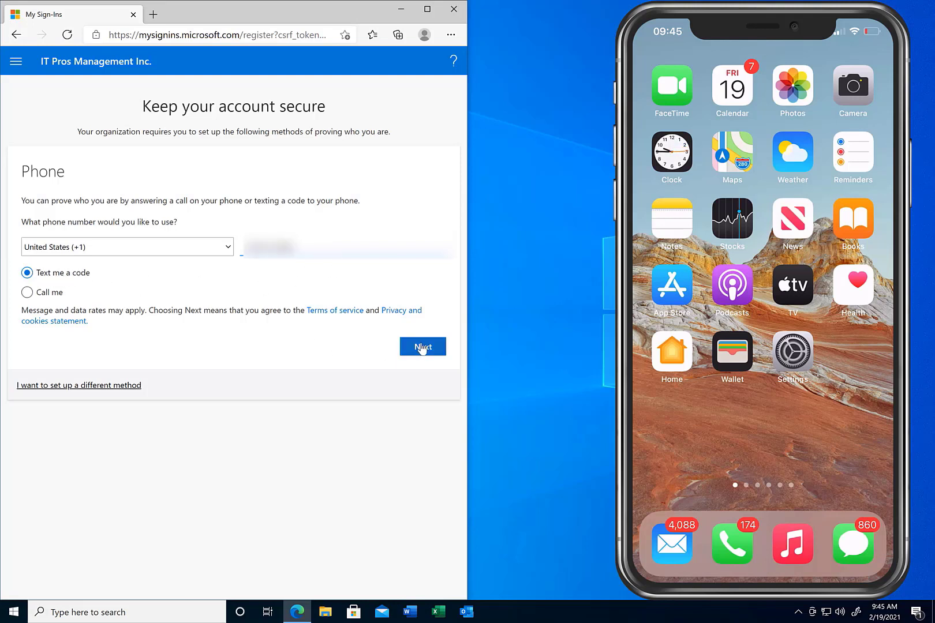
{"action": "left_click", "coordinate": [422, 346]}
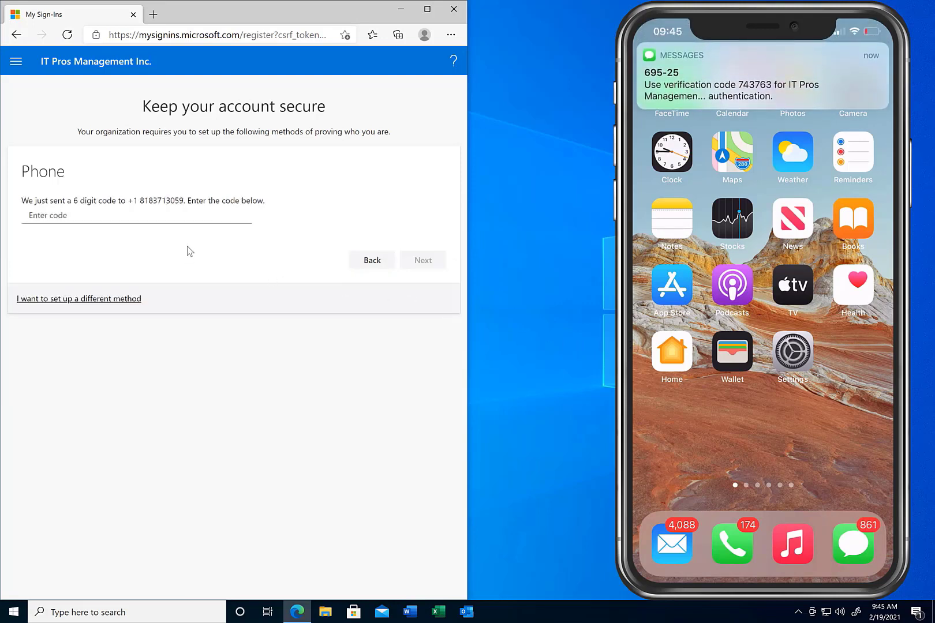
- Enter the 6-digit code received by SMS and submit it
{"action": "left_click", "coordinate": [101, 218]}
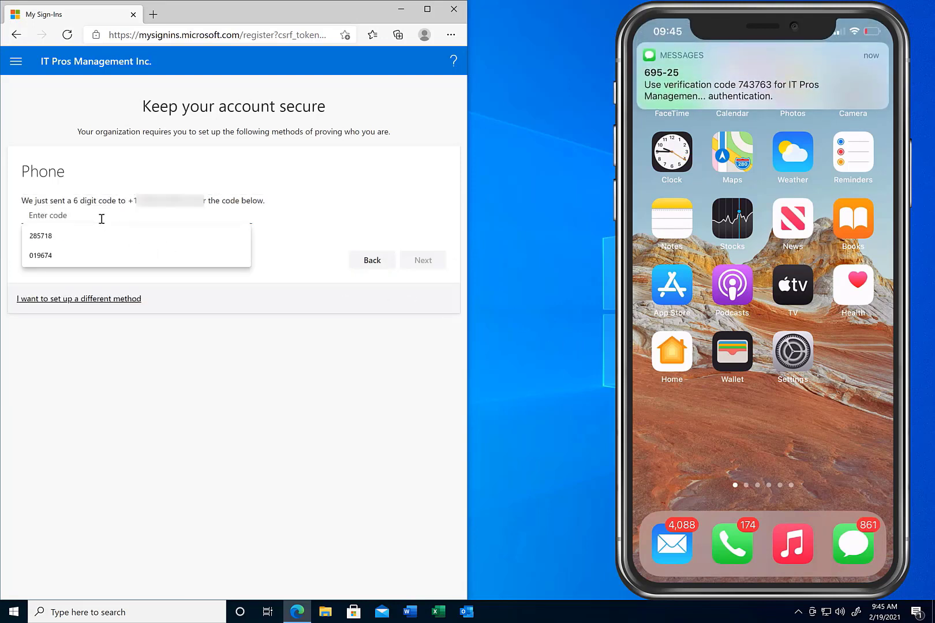
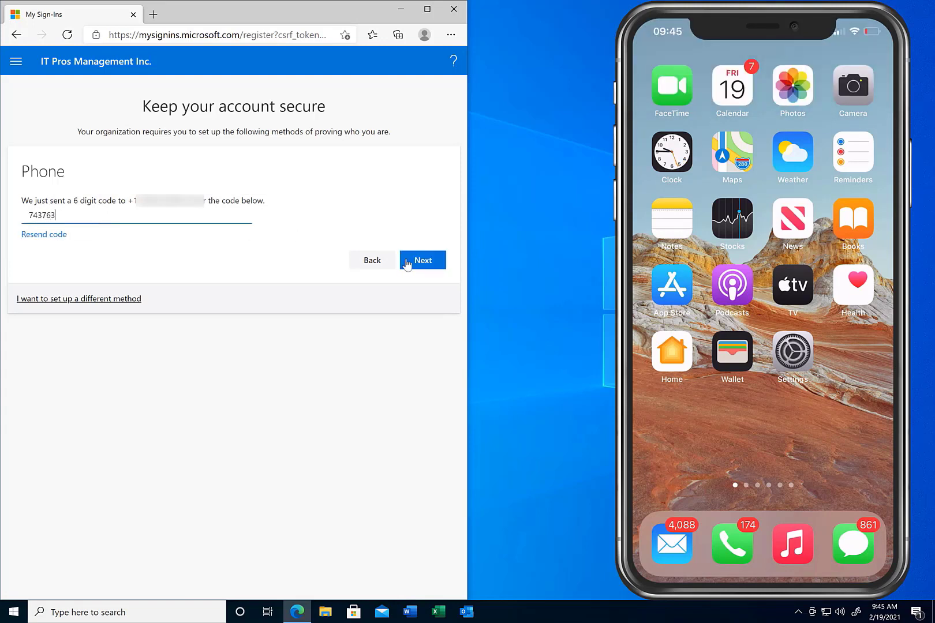
{"action": "left_click", "coordinate": [413, 262]}
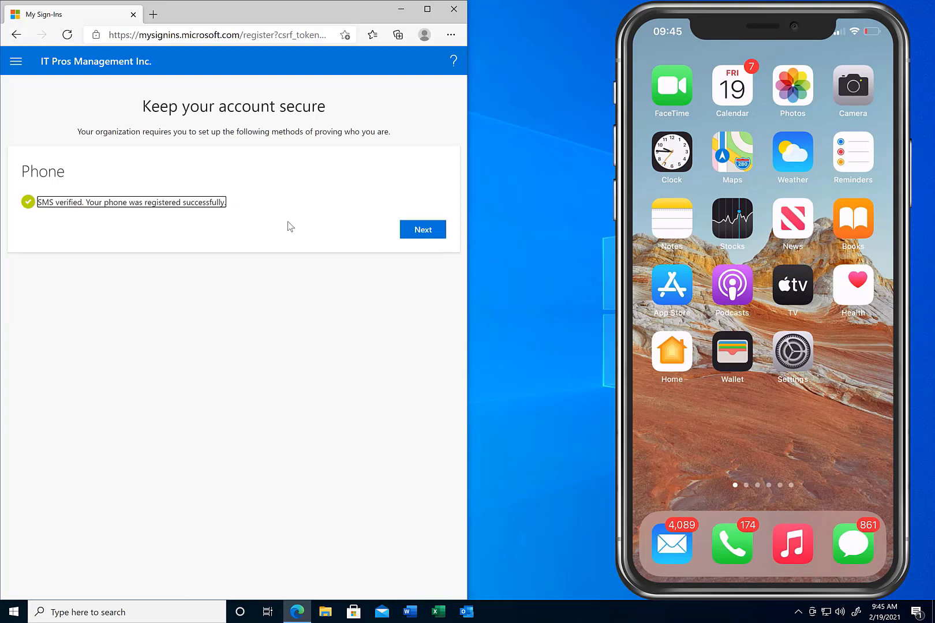
- Continue past the SMS verified confirmation and finish on the Success! page with Done
{"action": "left_click", "coordinate": [409, 230]}
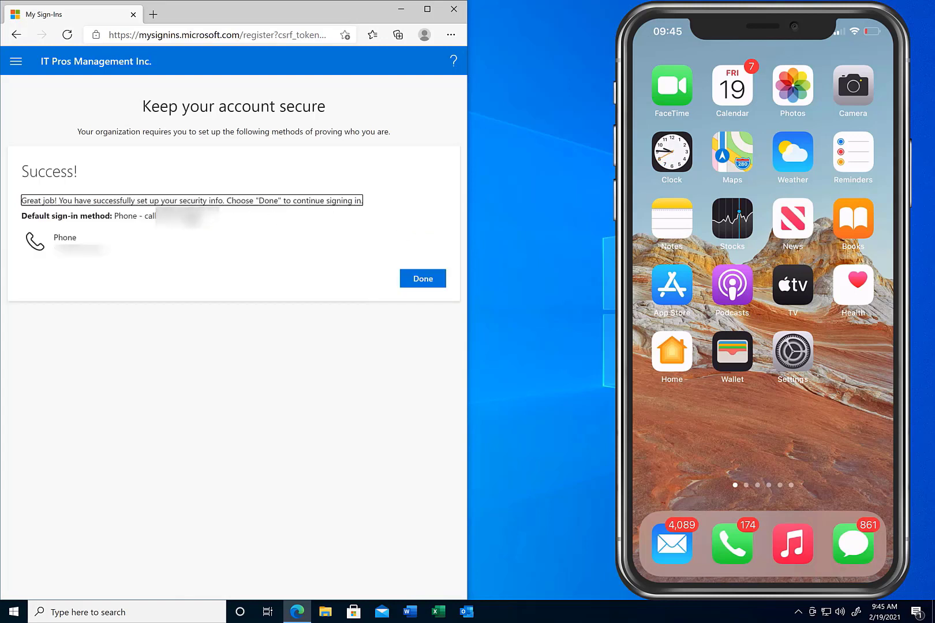
{"action": "left_click", "coordinate": [423, 280]}
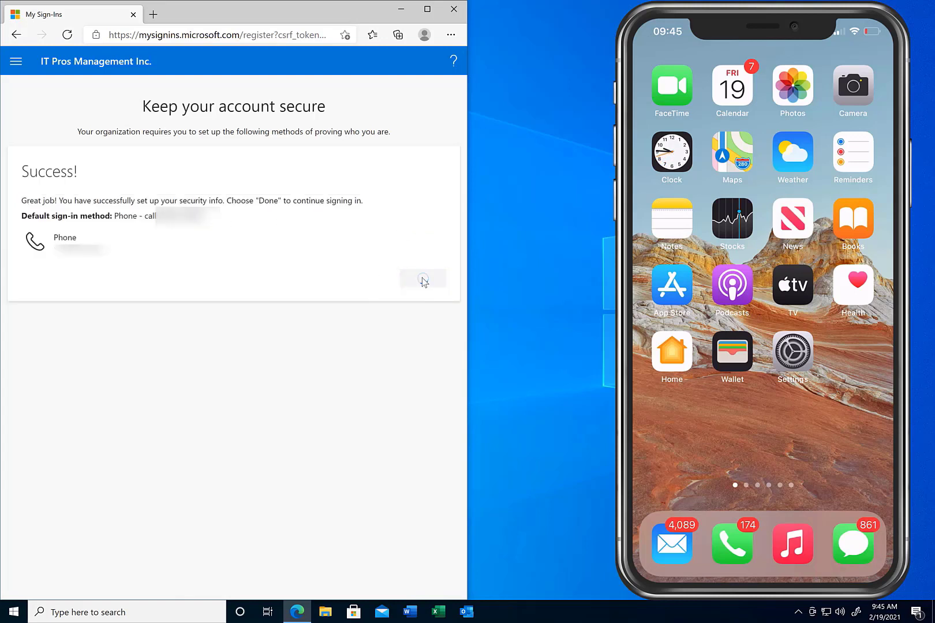